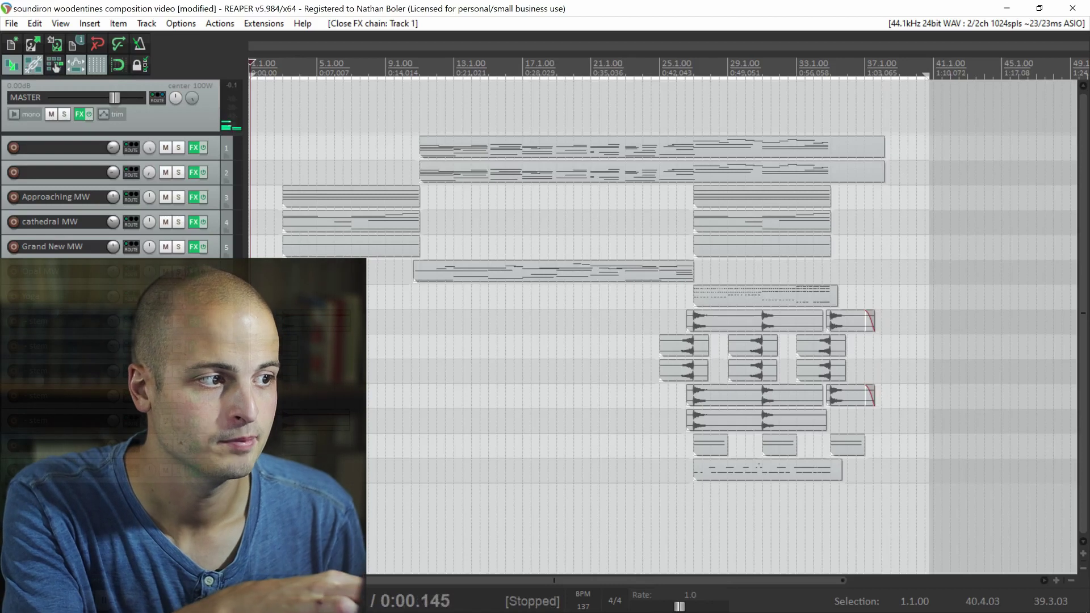
Show and close Track 1's Kontakt Woodentines window, then stop playback.
right_click(193, 148)
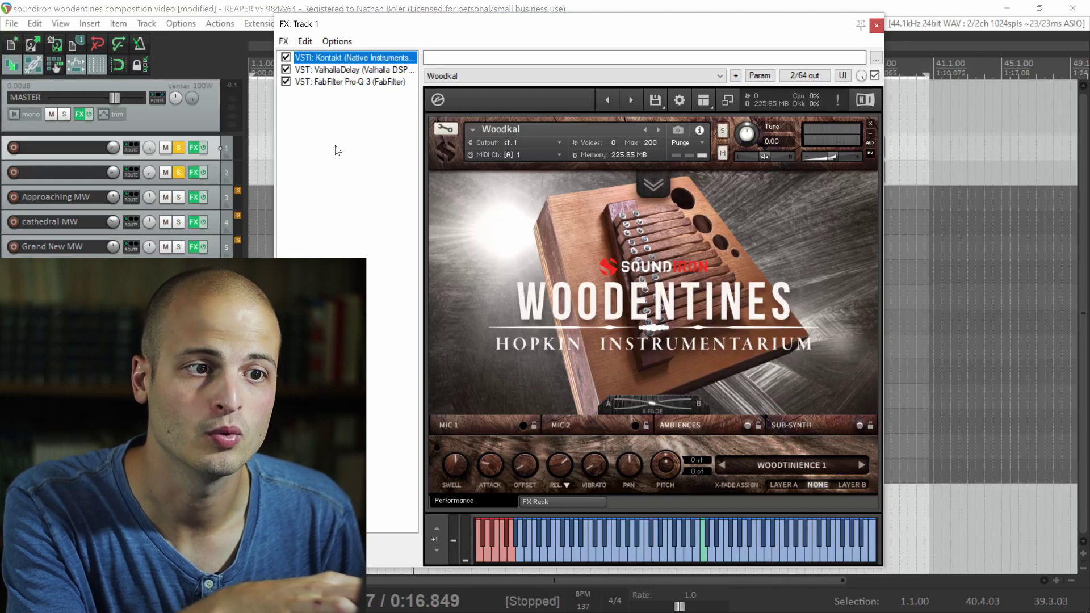
click(877, 25)
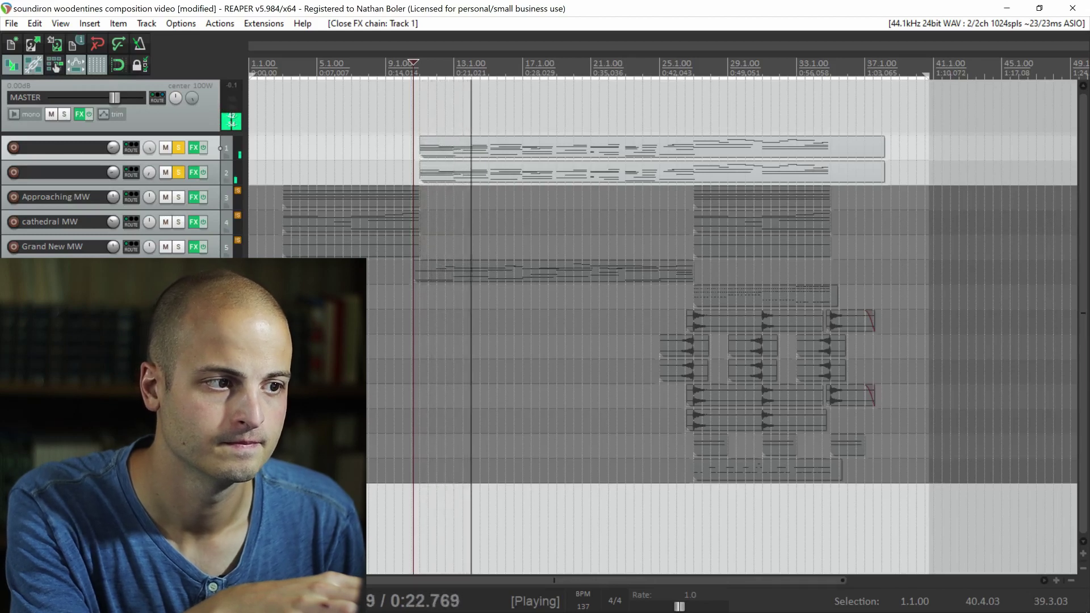
click(197, 151)
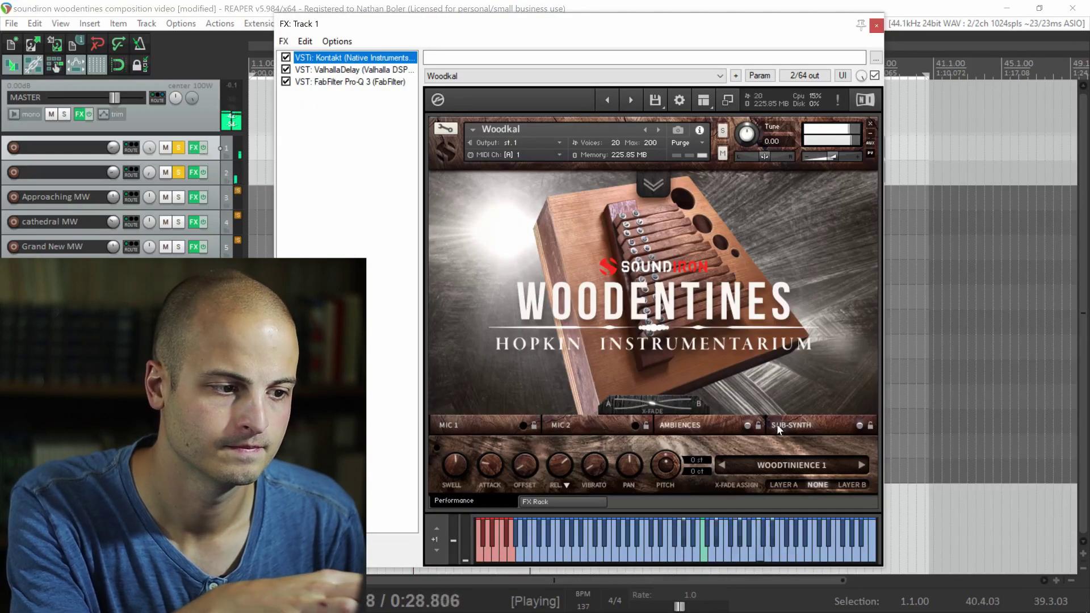
click(876, 29)
key(space)
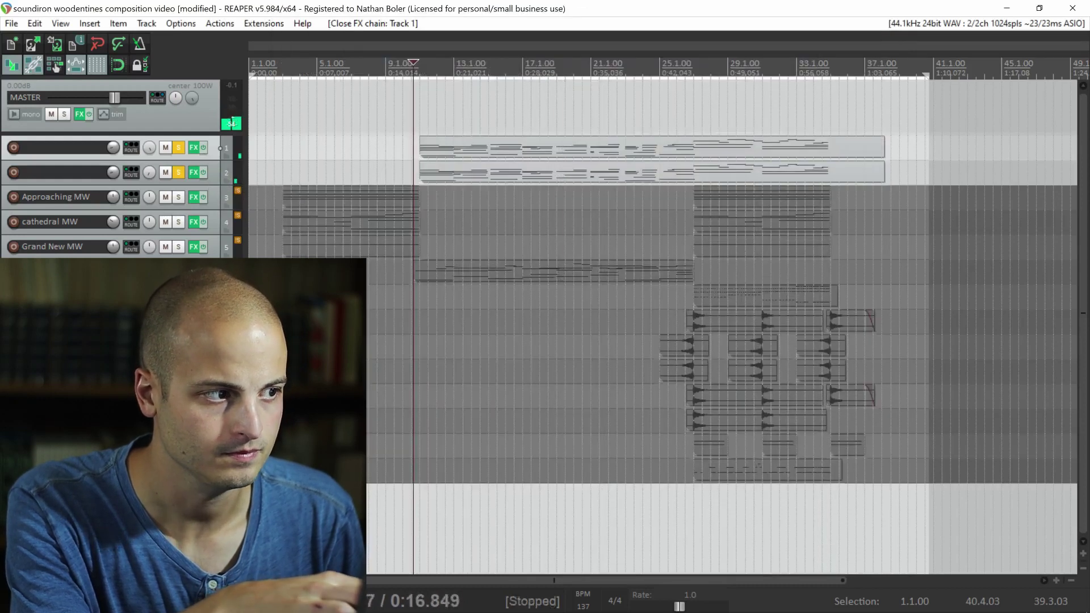
Move the solo from tracks 1–2 to track 3, Approaching MW, and play it briefly.
click(180, 147)
click(179, 198)
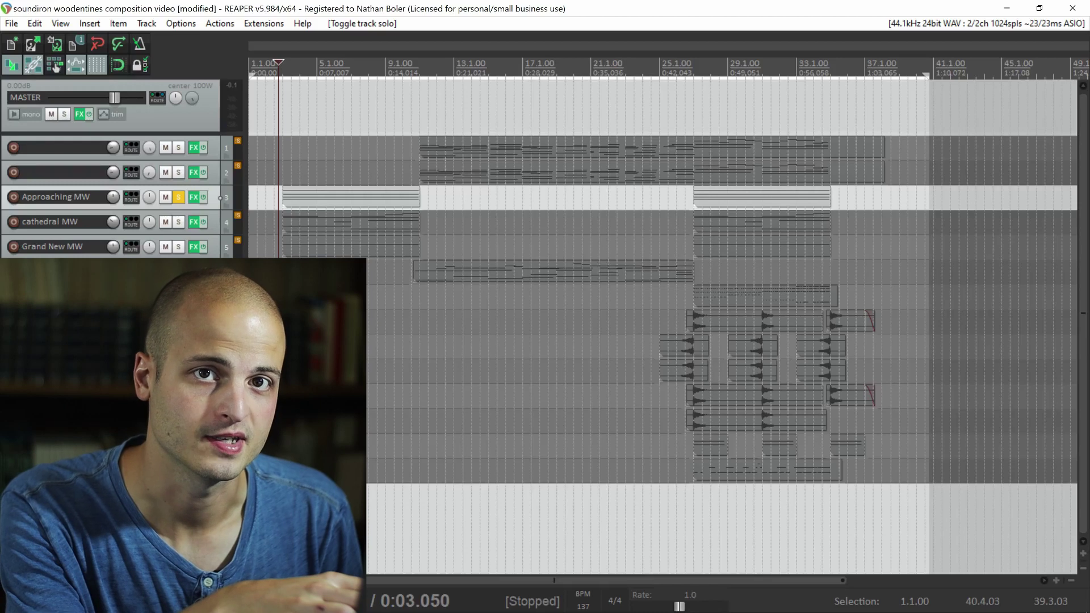
key(space)
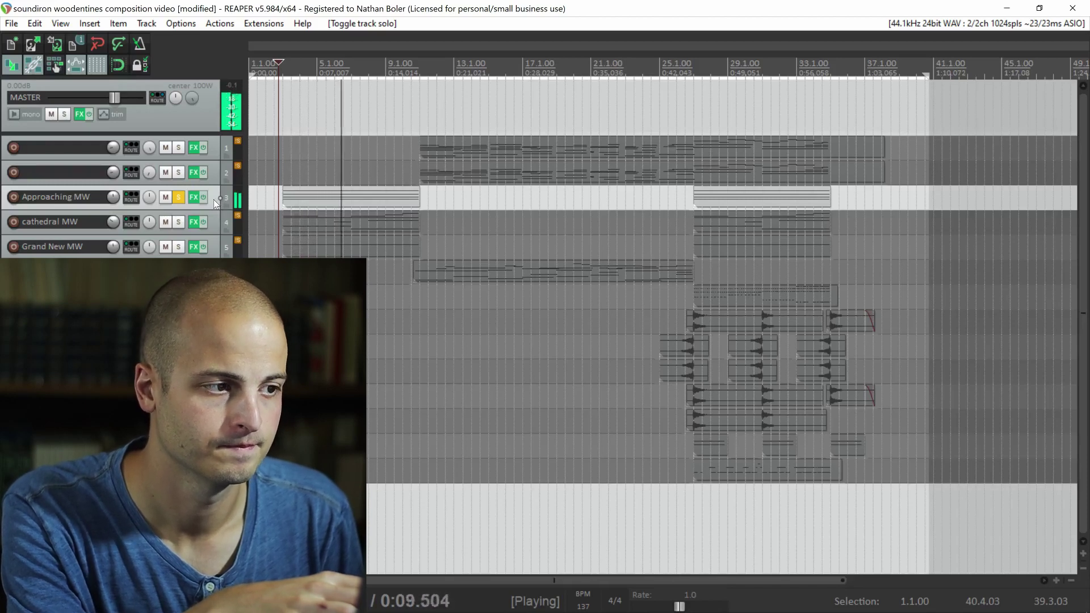
key(space)
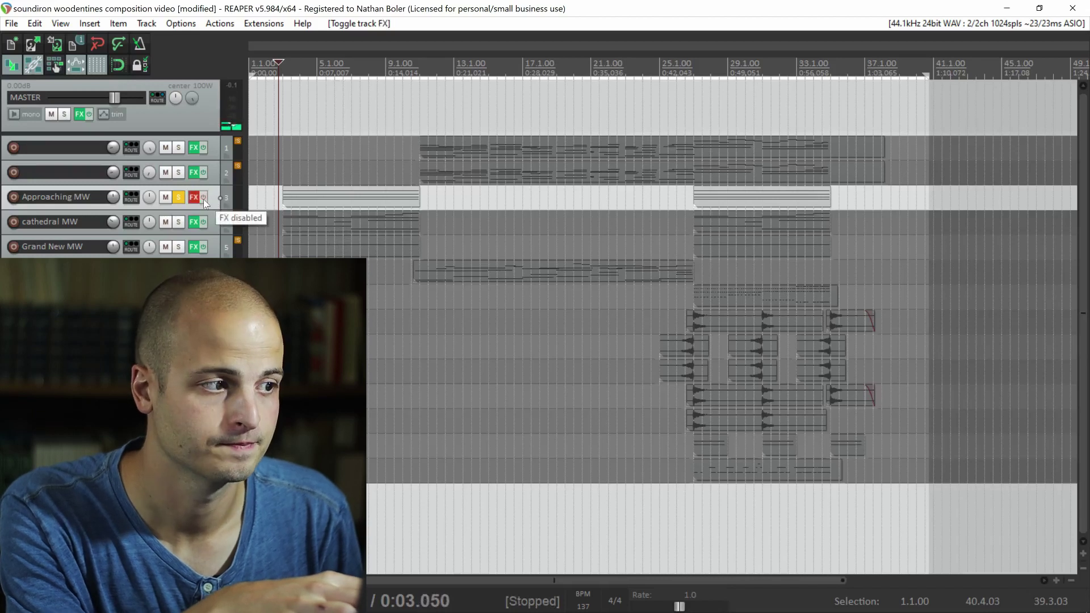
Solo track 4, cathedral MW, play it briefly, then unsolo it.
key(Down)
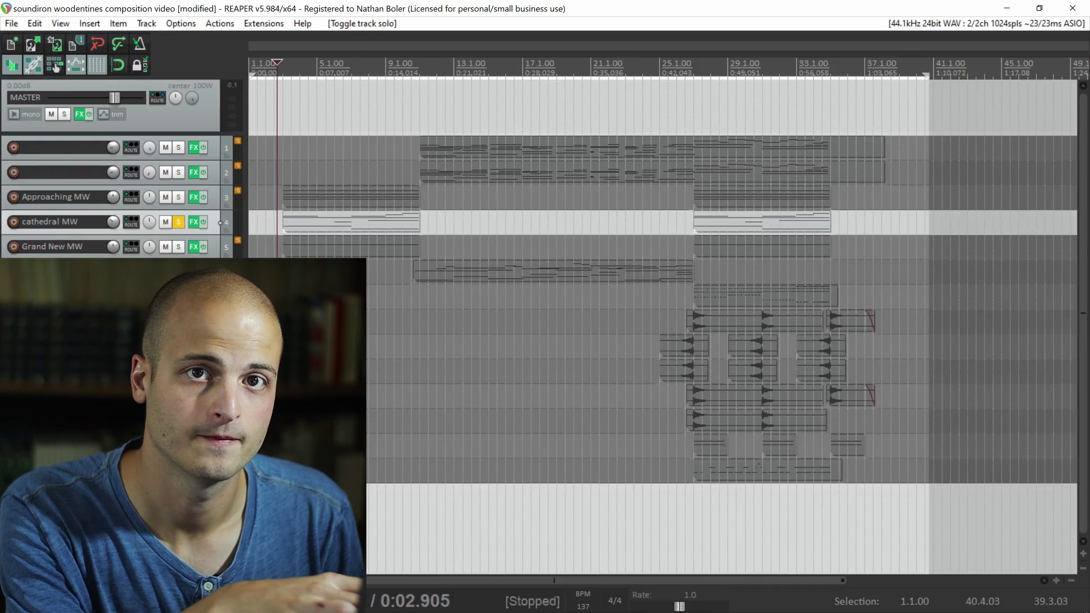
key(space)
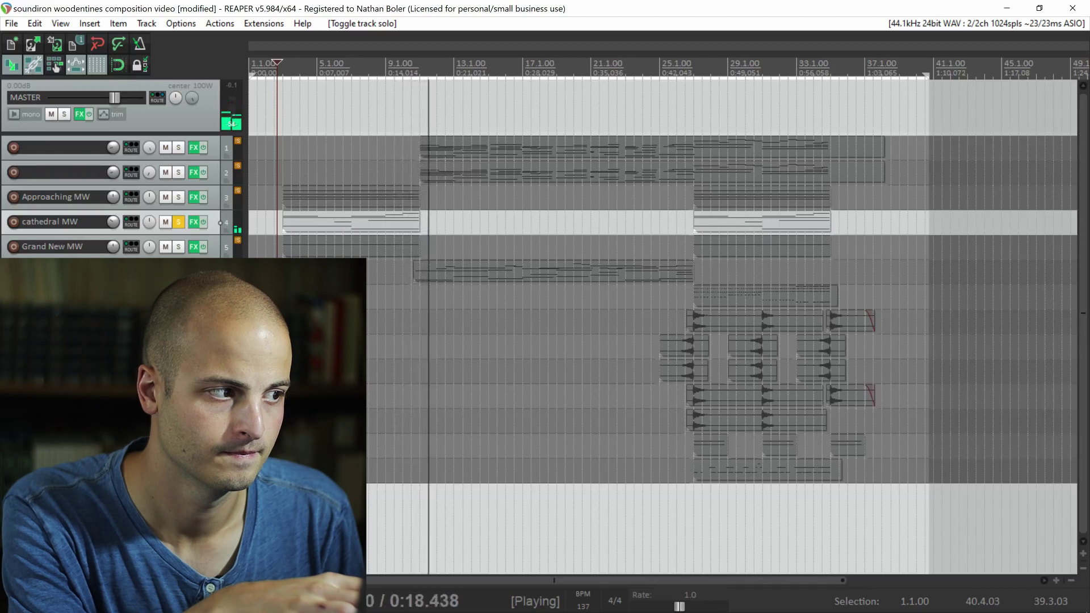
key(space)
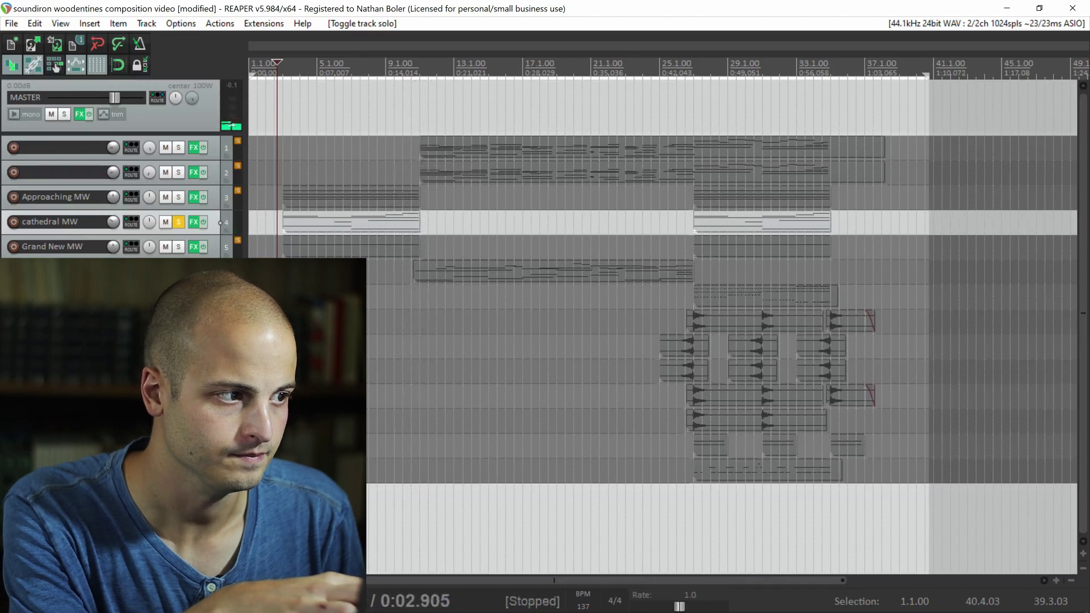
click(178, 223)
Solo track 5, Grand New MW, and play from near bar 25.
click(178, 246)
click(686, 67)
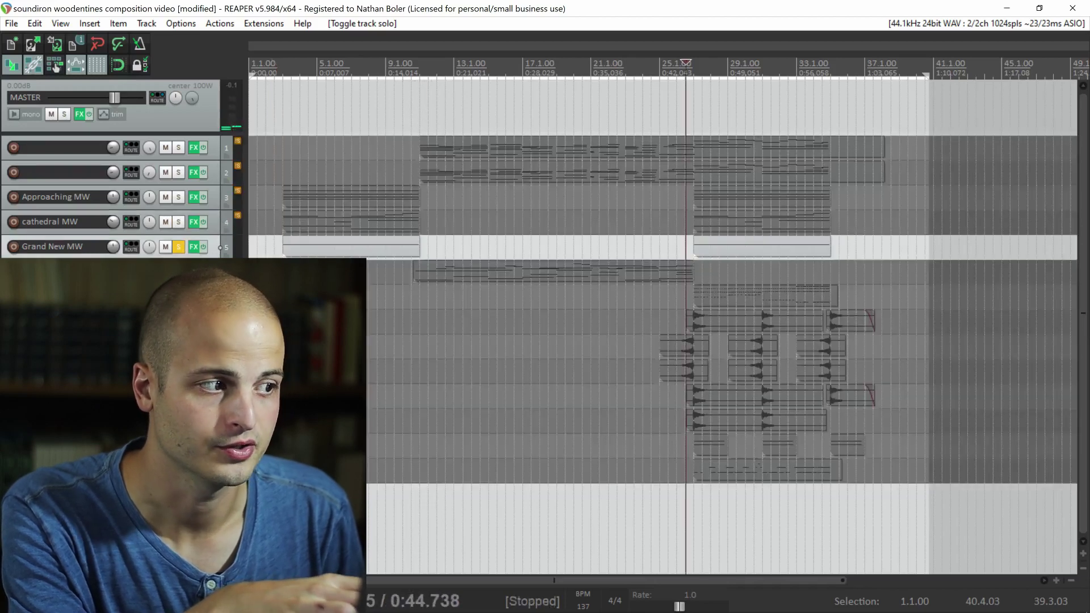
key(space)
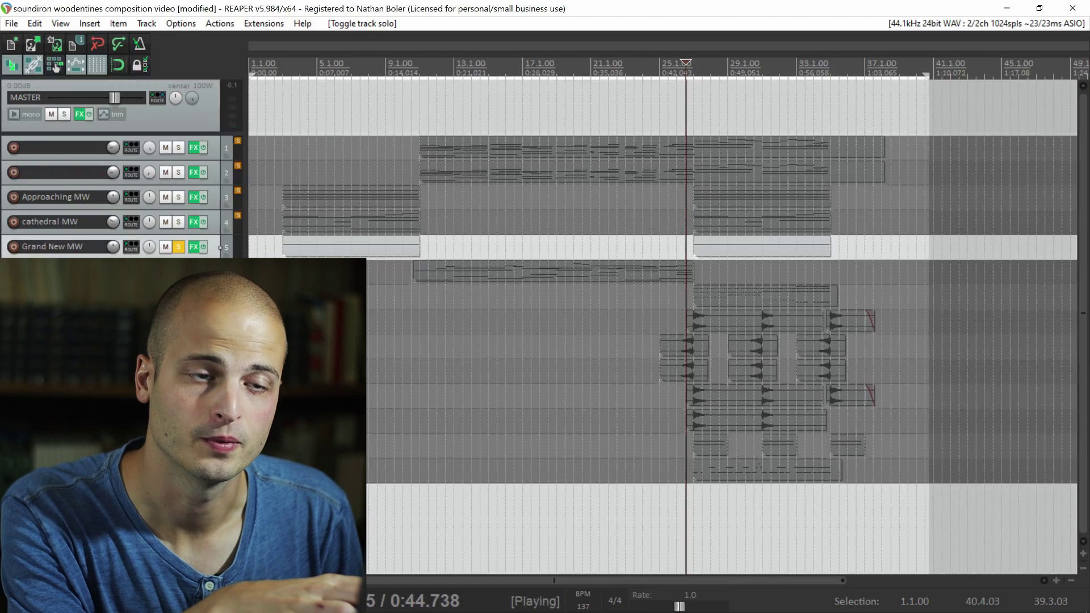
Open Grand New MW's Kontakt window and view its second, PIEZO and WOODKAL ALL layers.
click(199, 248)
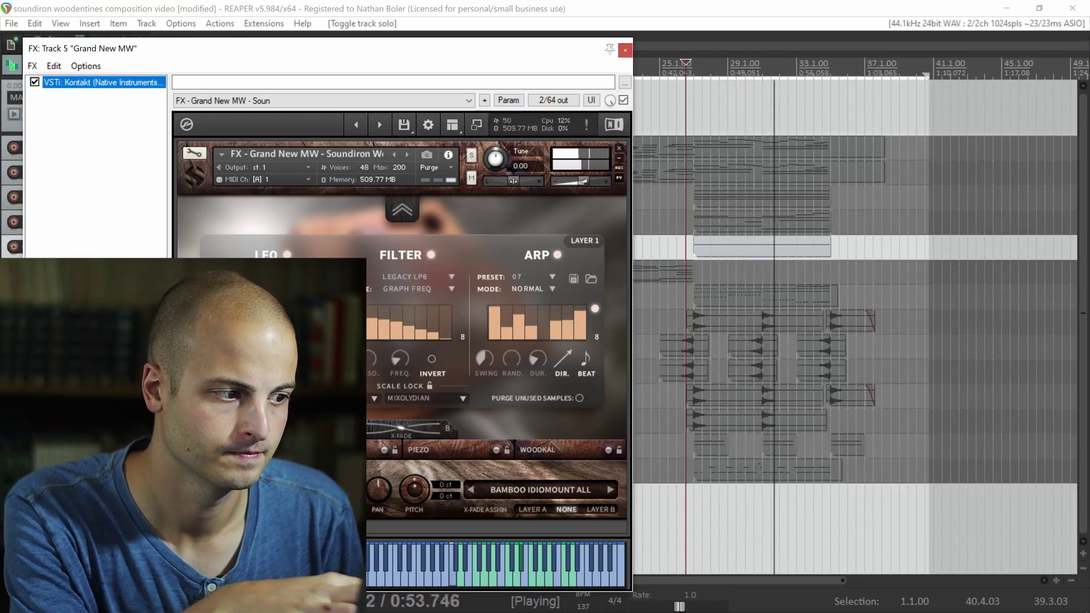
click(435, 453)
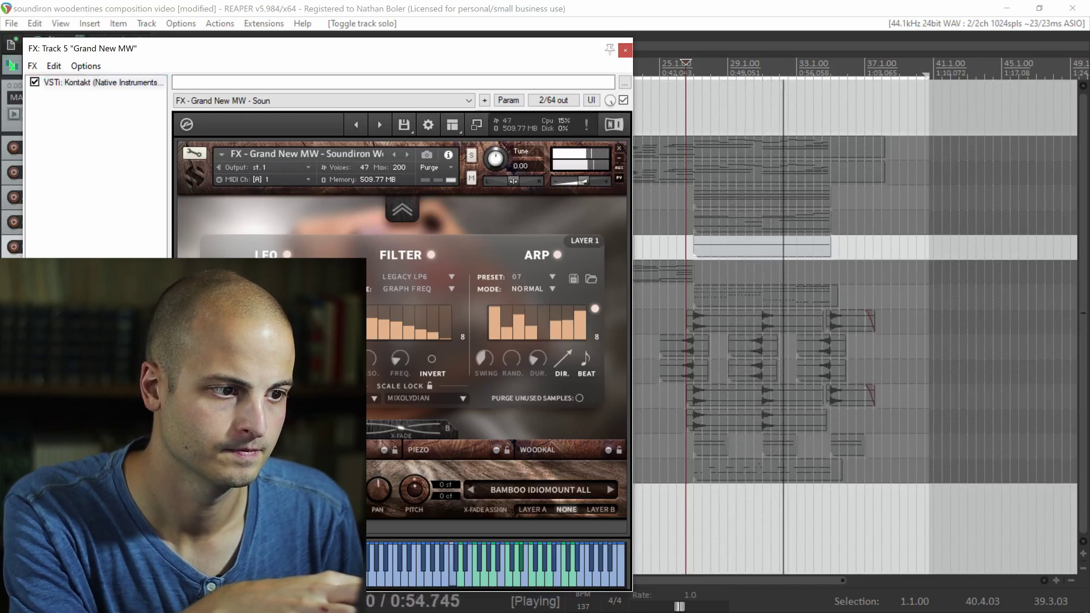
click(432, 448)
click(537, 447)
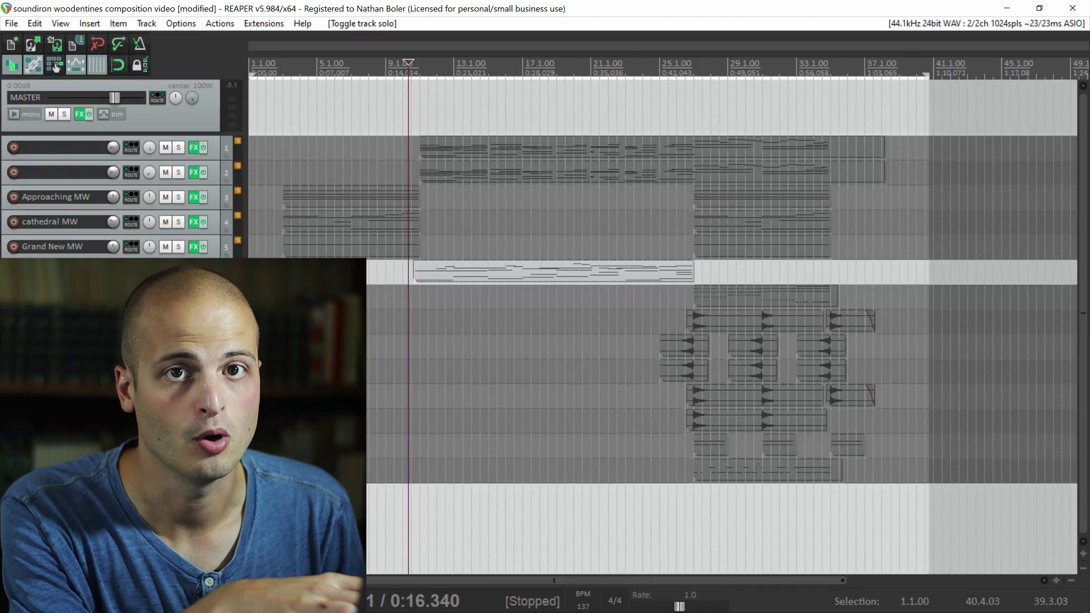
Play through the stem section and select the clip starting near bar 25 on track 7.
key(space)
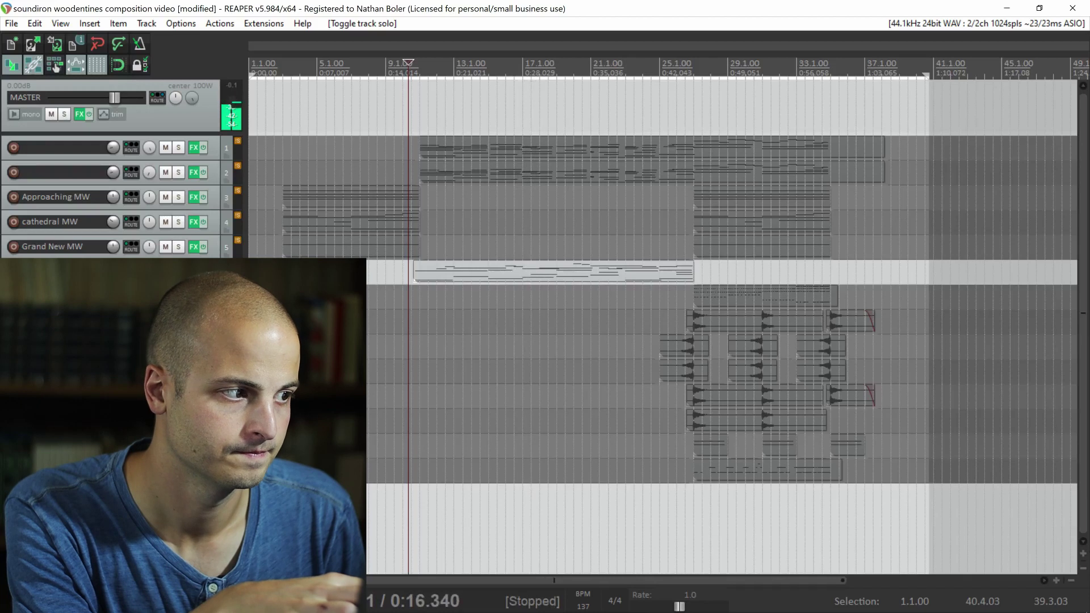
click(761, 296)
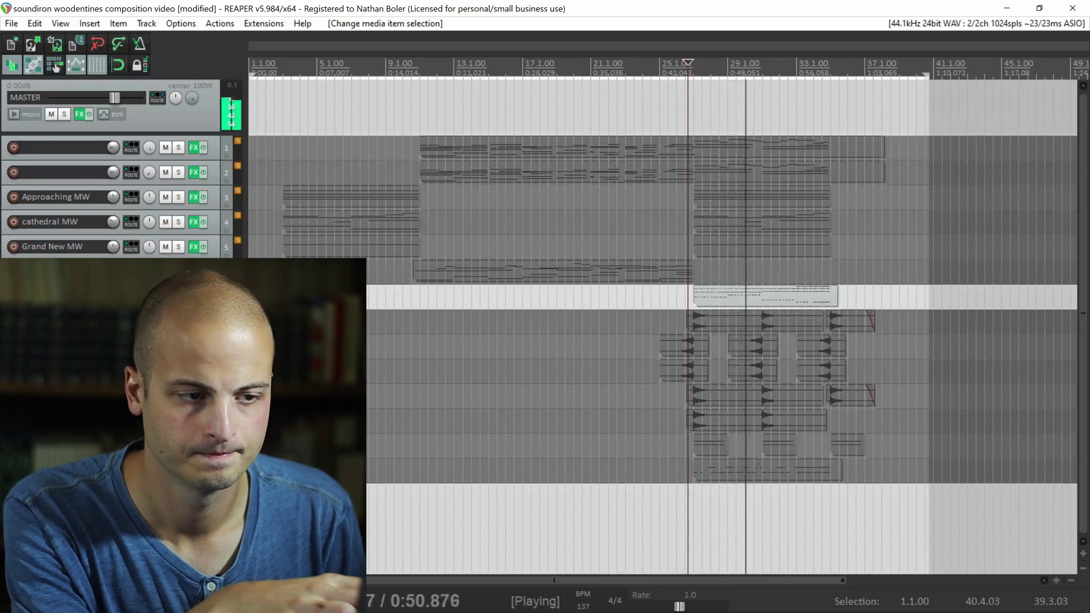
Stop playback, view Track 13's Kontakt FX Rack, close it, and return to project start.
key(space)
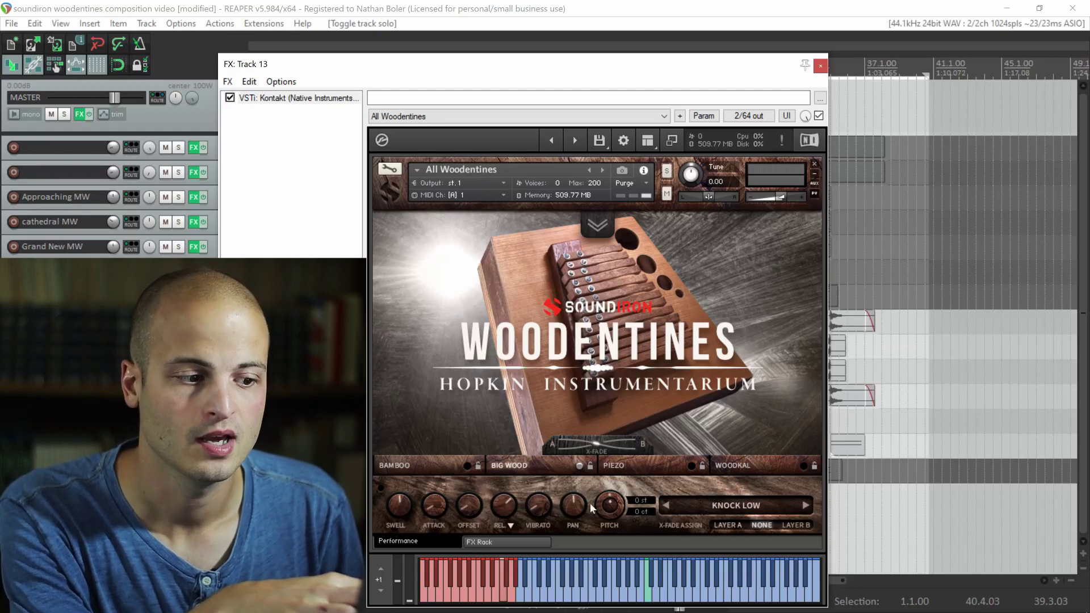
click(479, 541)
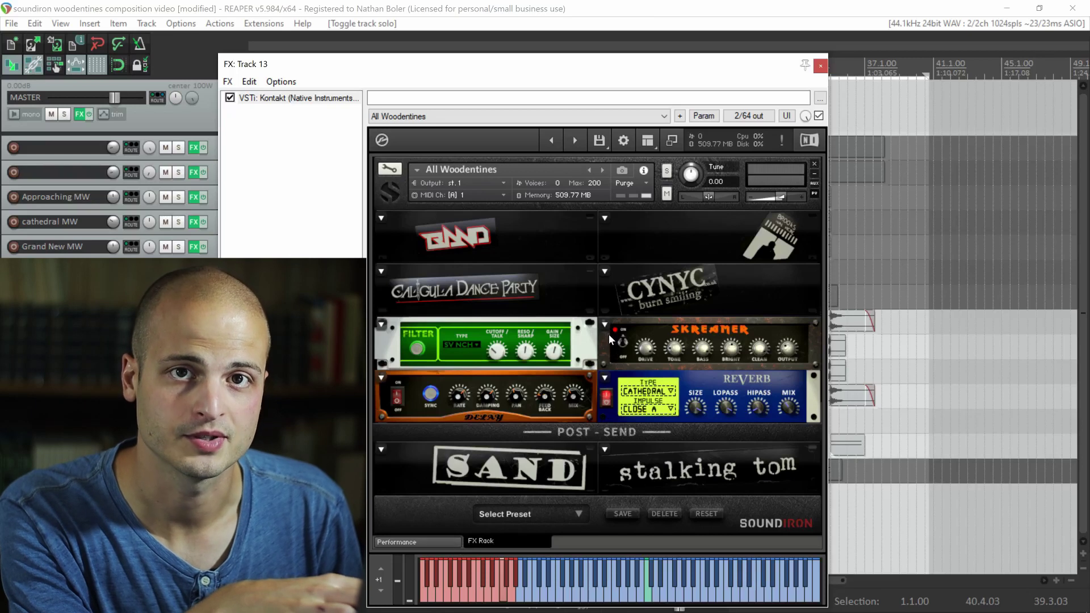
click(820, 61)
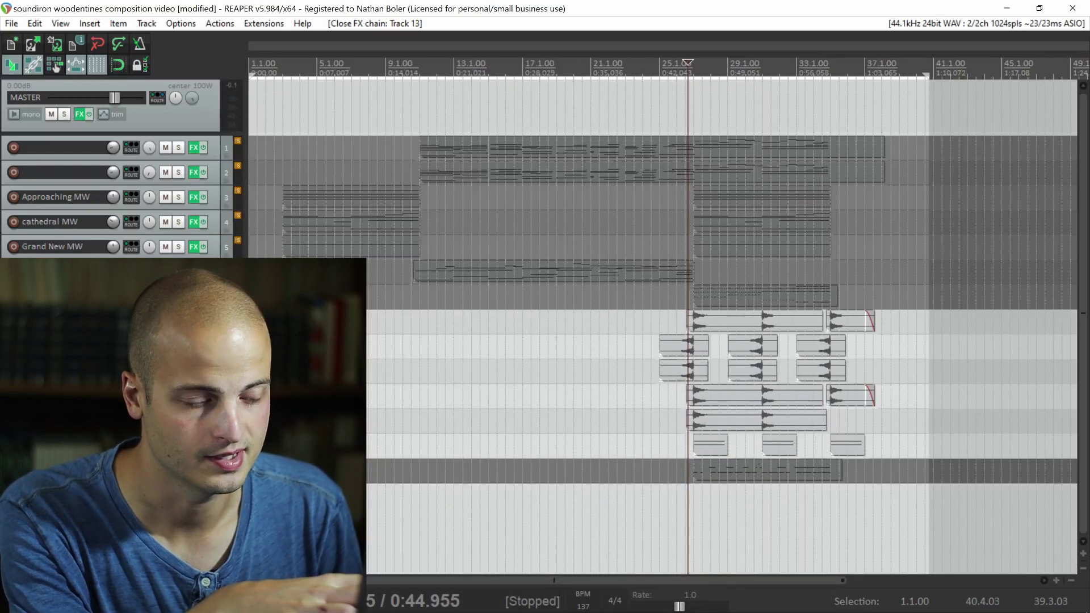
click(251, 67)
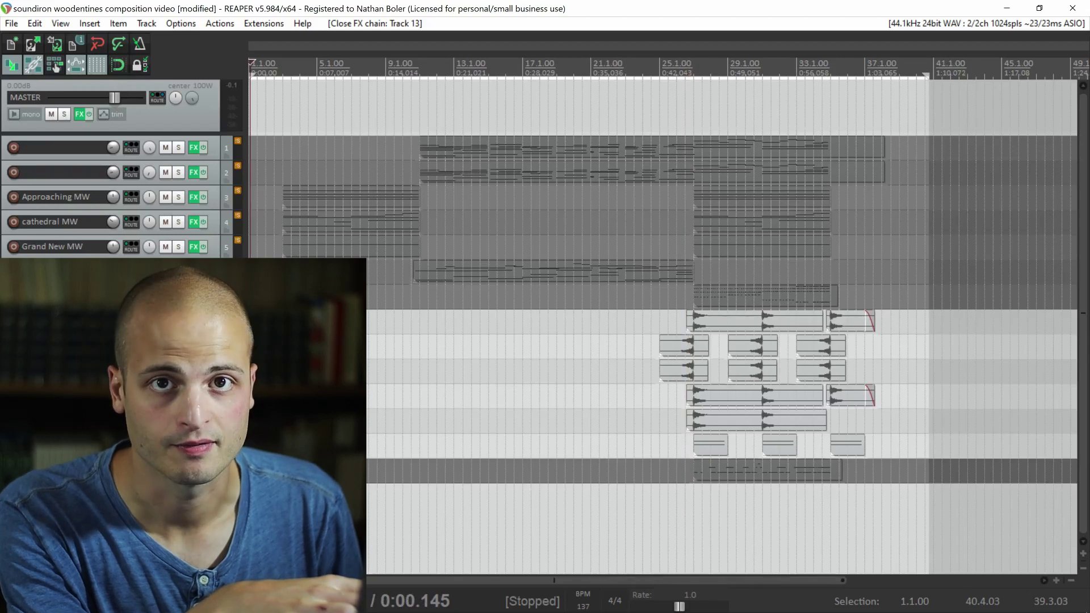
Play from the project start, then restart playback from near bar 32.
key(space)
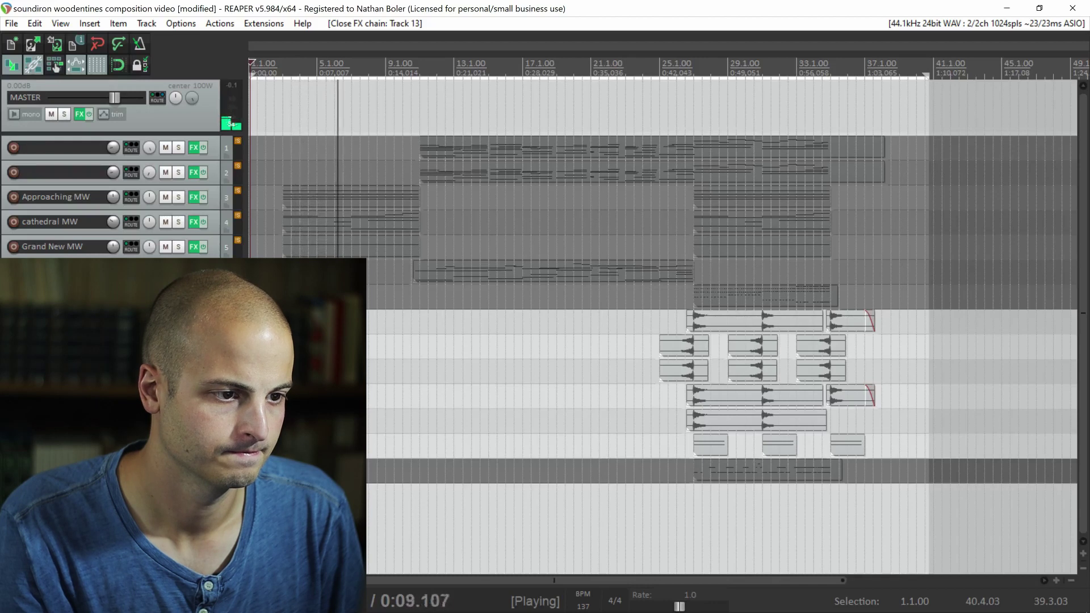
key(space)
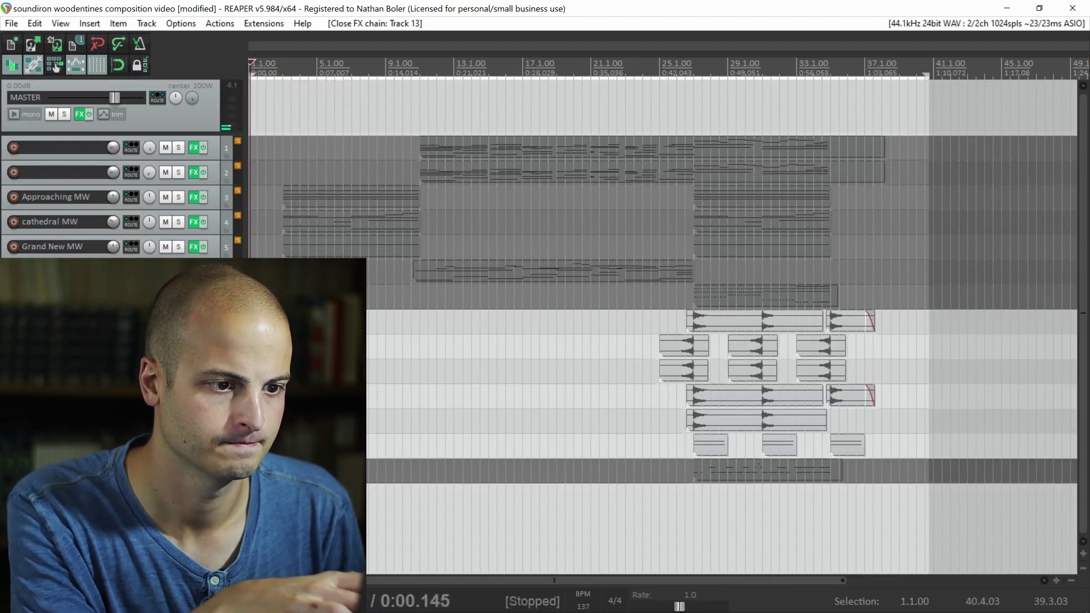
click(789, 66)
key(space)
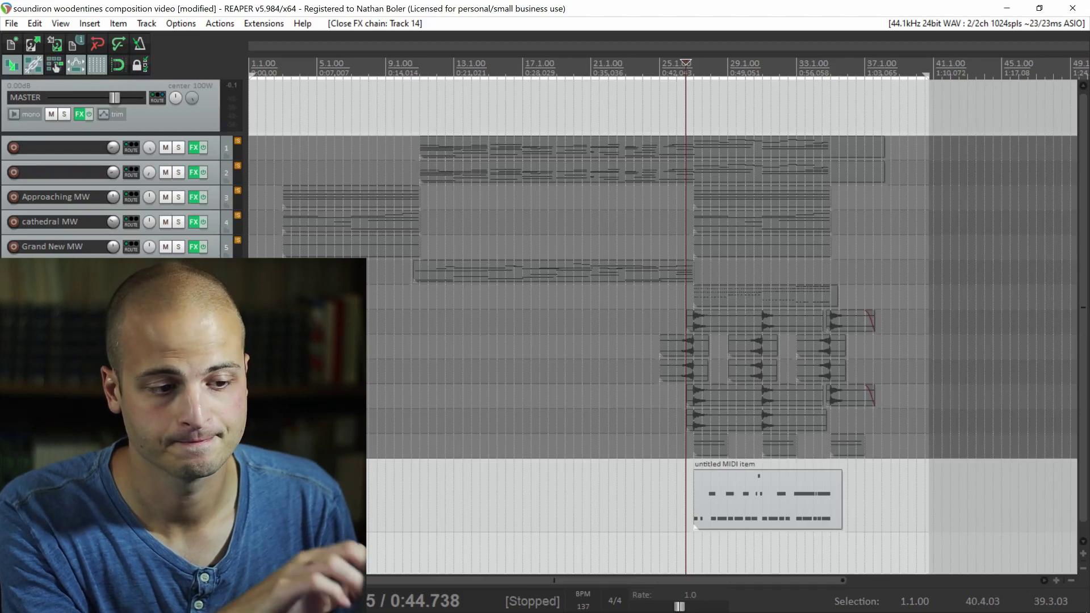
Play briefly, then open Track 14's Kontakt All Woodentines window on Bamboo Idiomount Slap.
key(space)
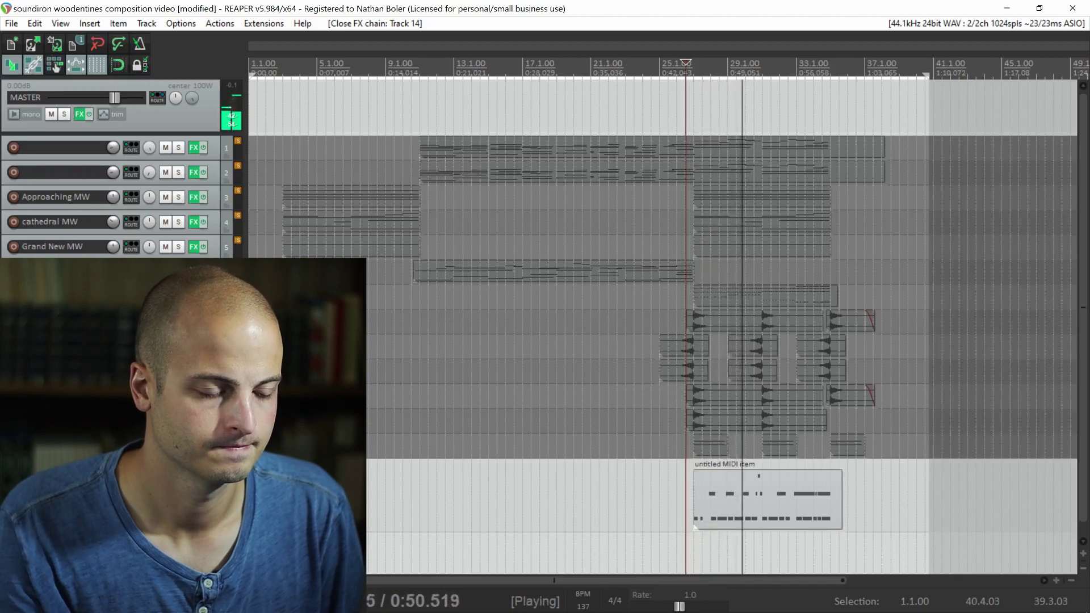
key(space)
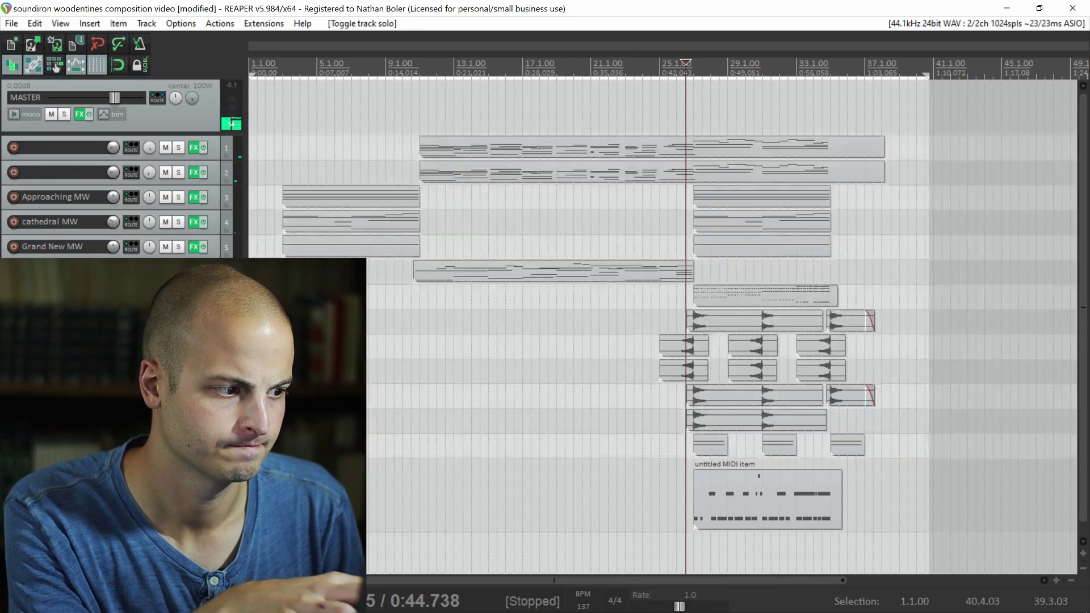
key(f)
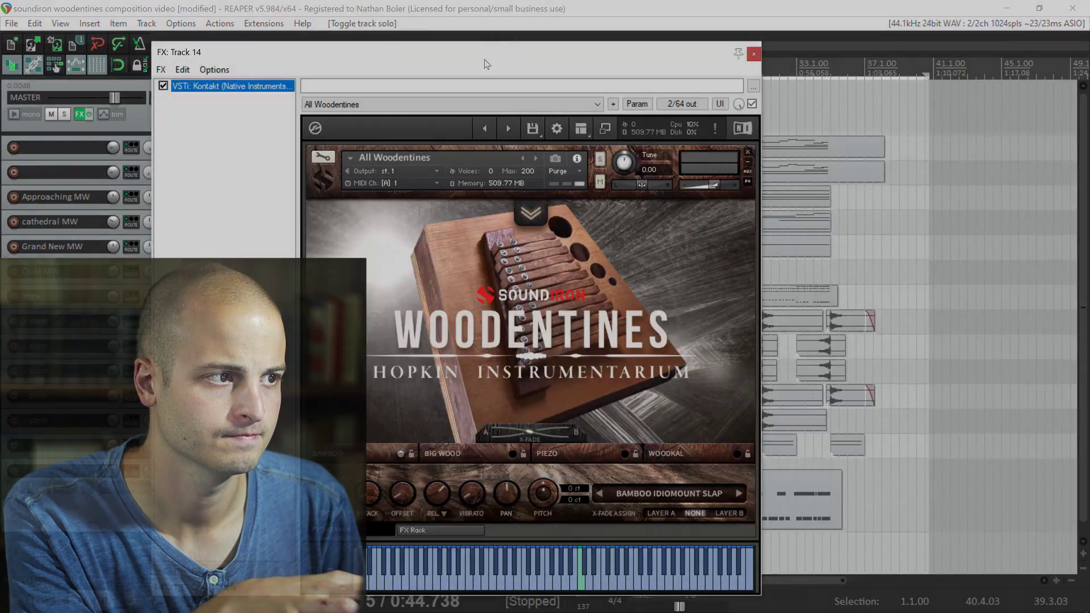